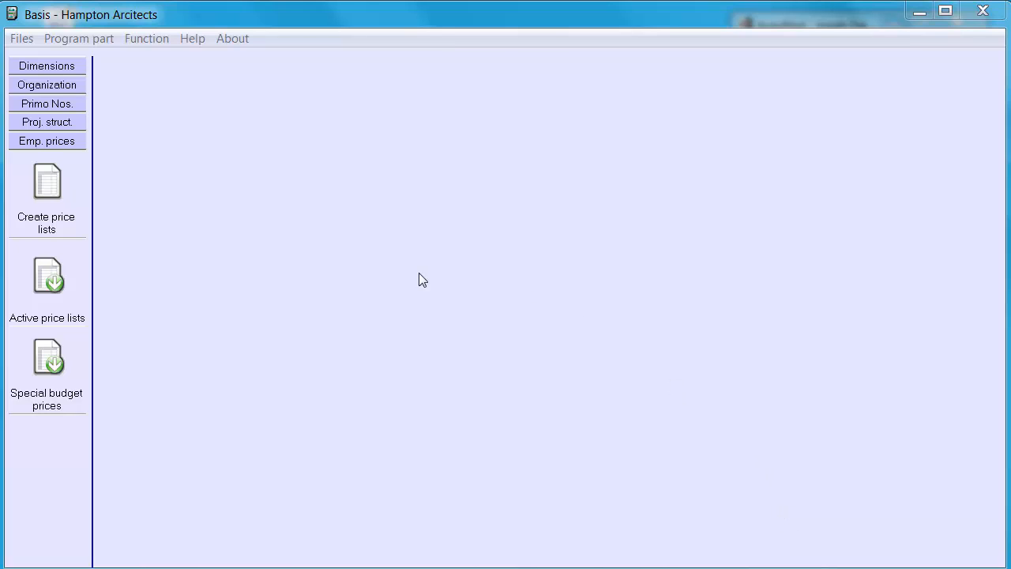
# Create a new price list adjustment date of 01/07/2014 with "any will do" as the cause of activation.
pyautogui.click(46, 187)
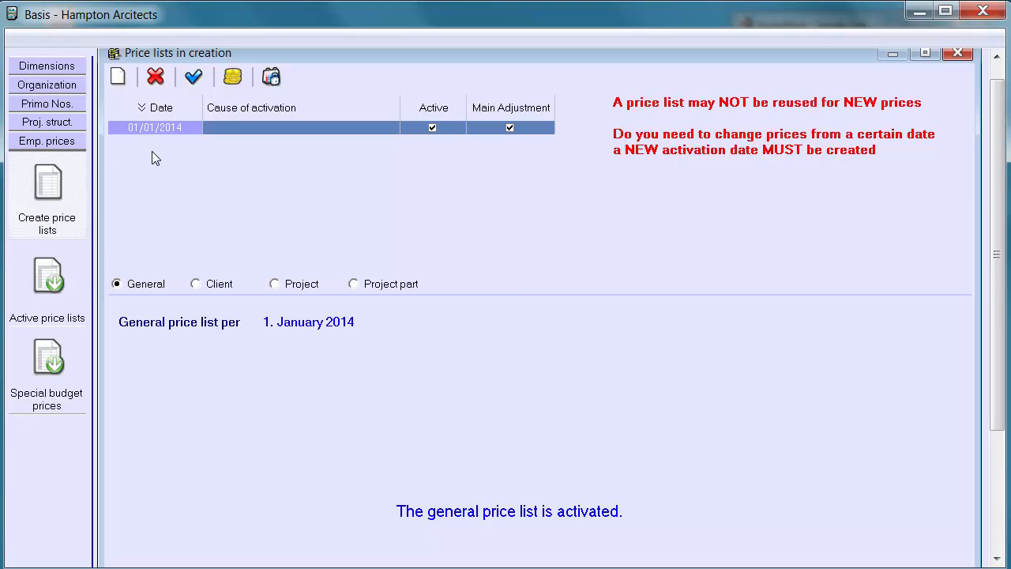
pyautogui.click(118, 77)
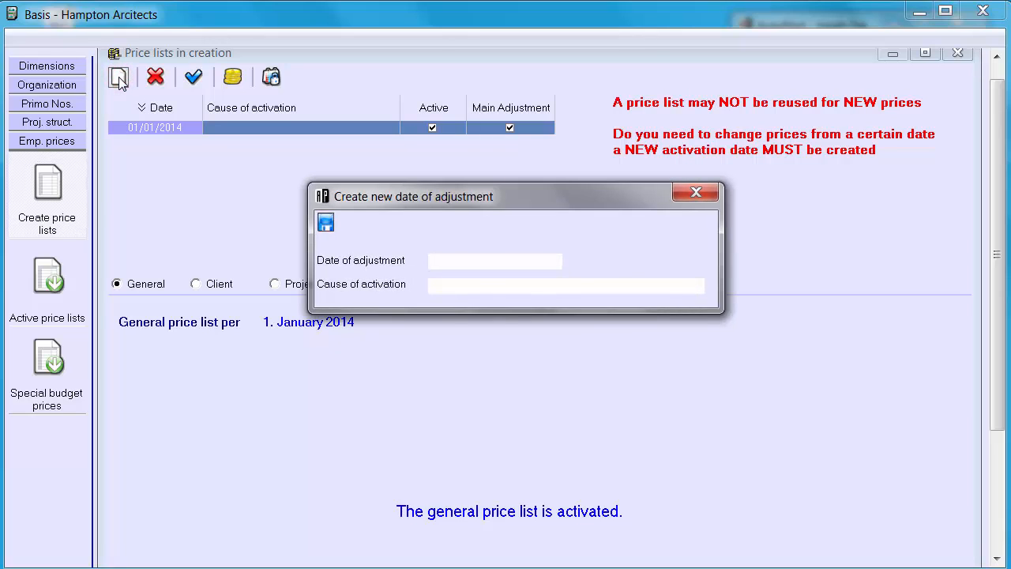
pyautogui.write('010714')
pyautogui.press('Tab')
pyautogui.write('any will do')
pyautogui.click(327, 226)
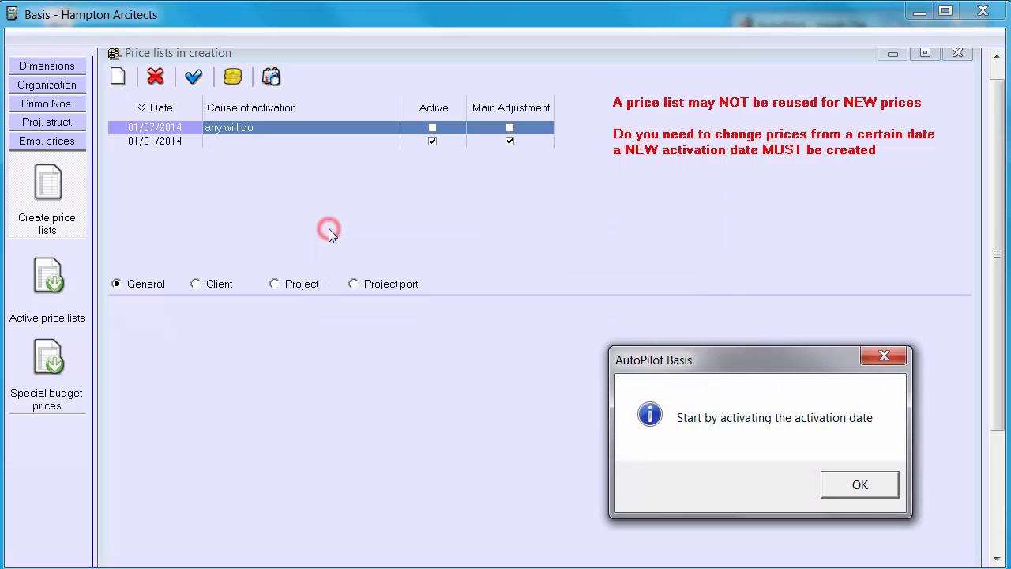
pyautogui.click(857, 482)
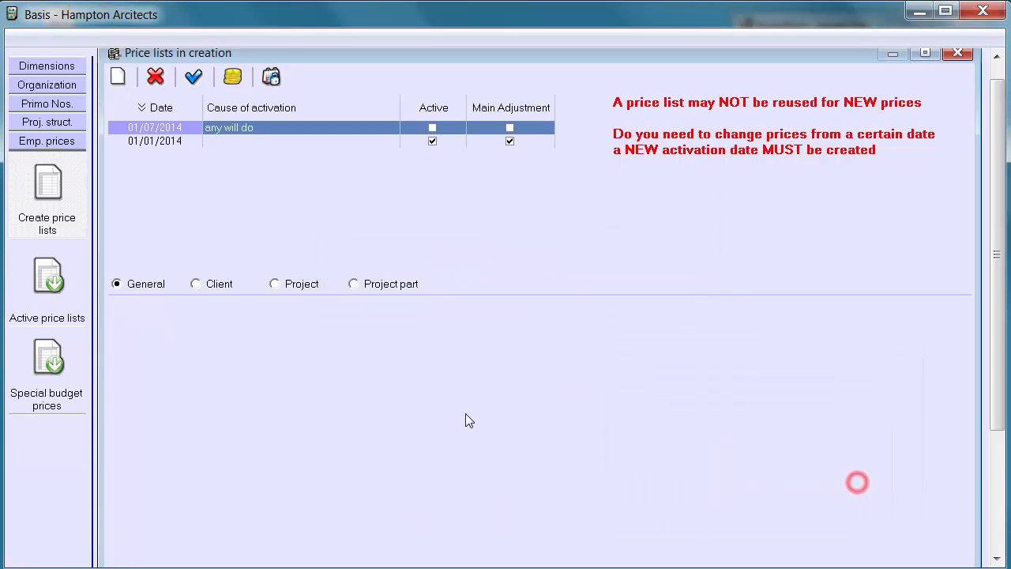
# Activate the 01/07/2014 adjustment date and complete the list of employee price categories for it.
pyautogui.click(194, 77)
pyautogui.click(777, 537)
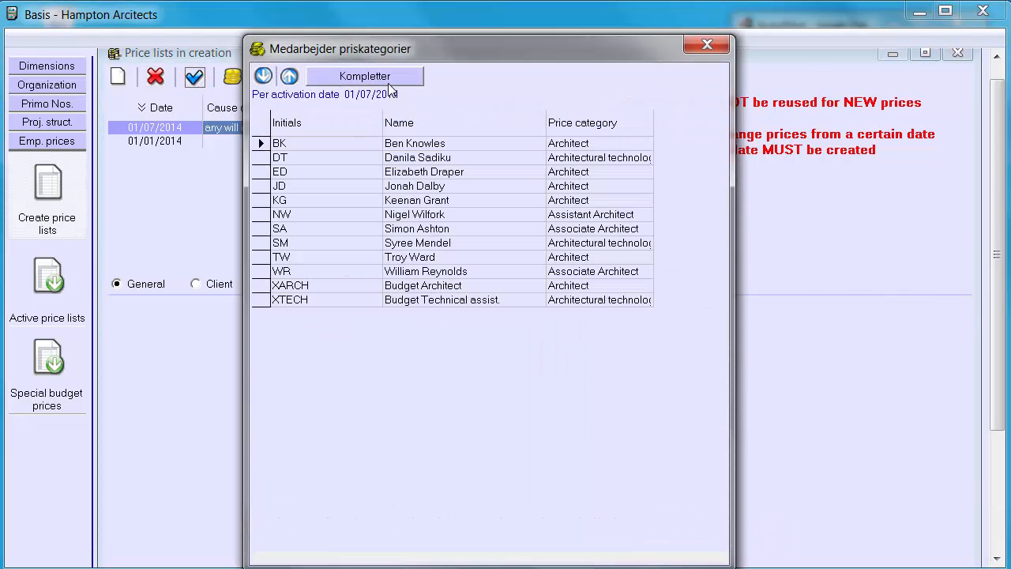
pyautogui.click(379, 78)
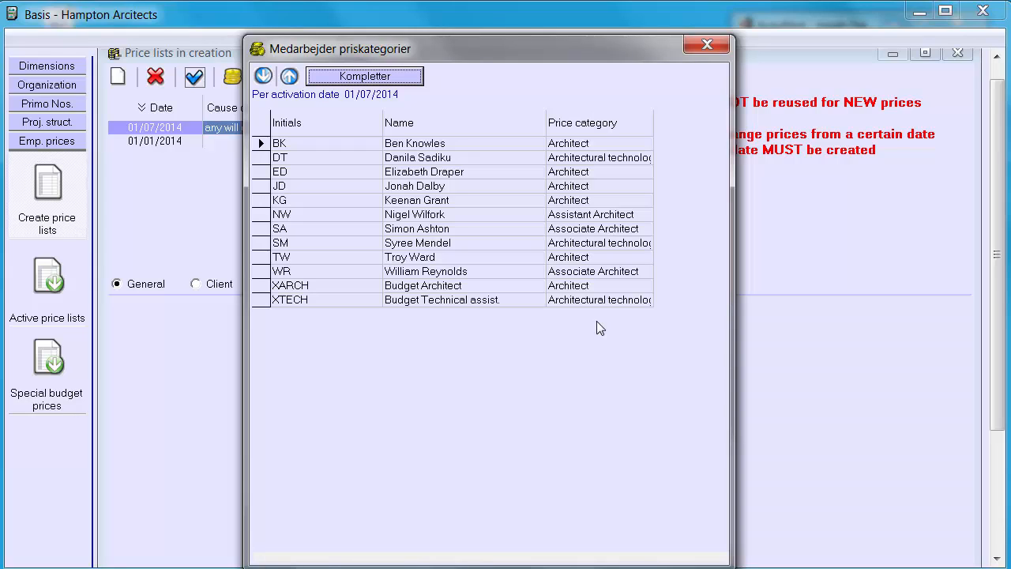
# Set the price category of employee TW to Associate Architect and close the employee price categories.
pyautogui.click(632, 257)
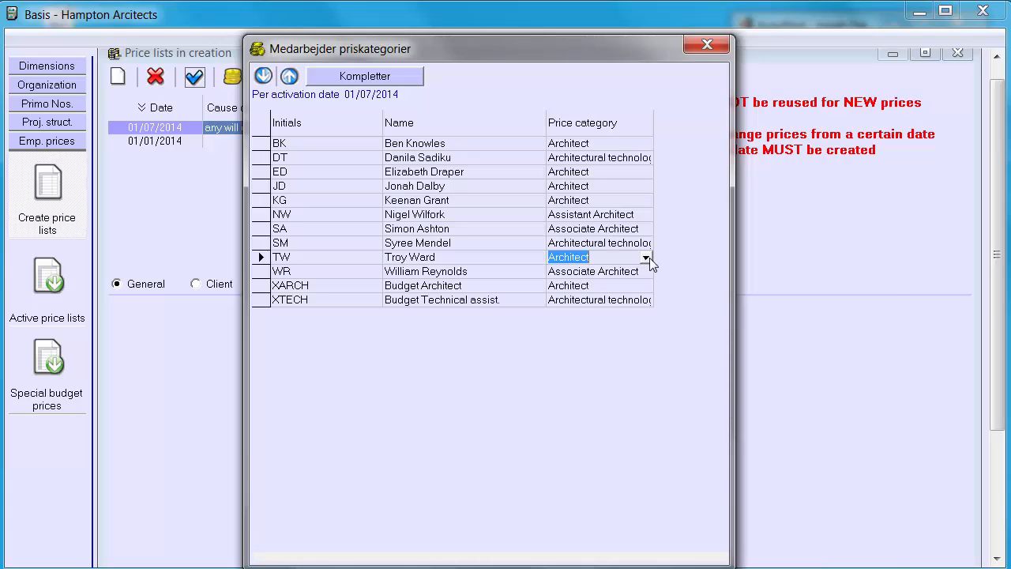
pyautogui.click(649, 258)
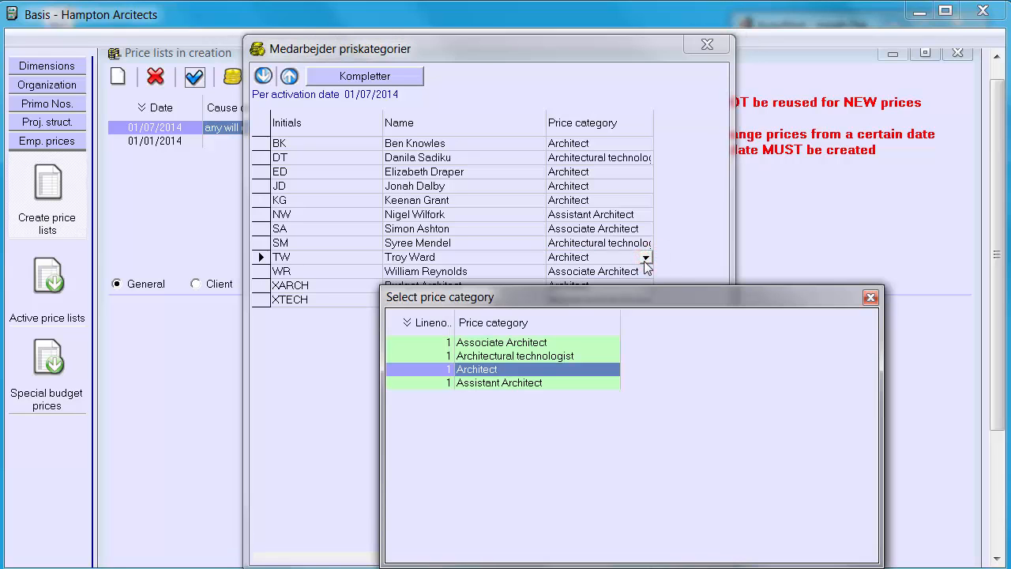
pyautogui.doubleClick(533, 343)
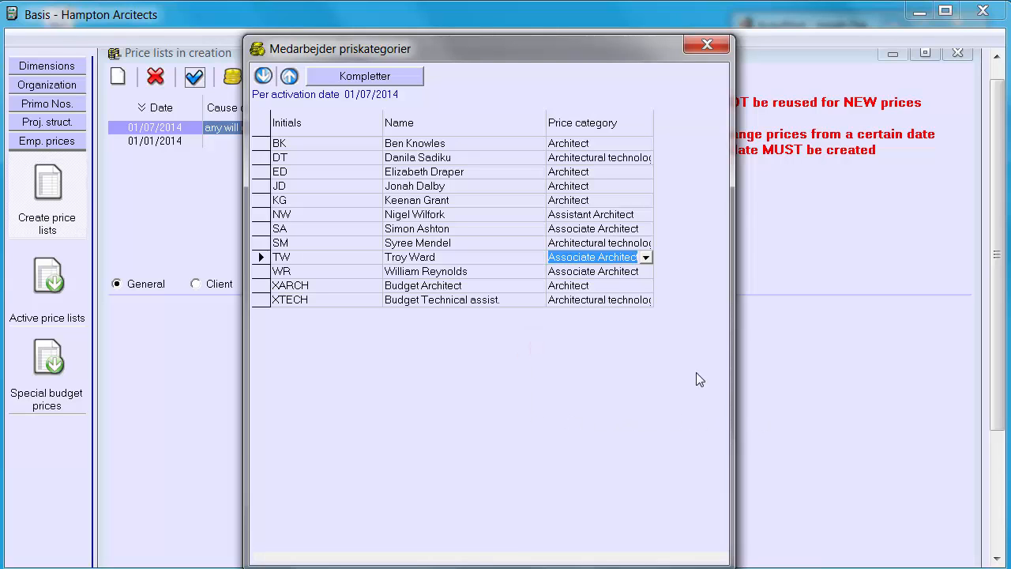
pyautogui.click(712, 46)
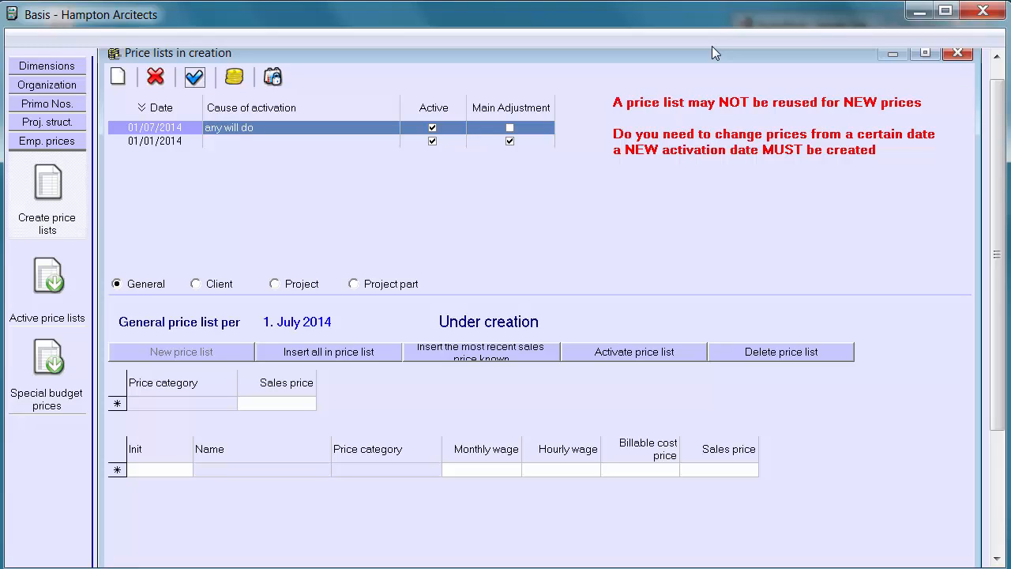
# Make 01/07/2014 the main adjustment date for 2014 in place of 01/01/2014.
pyautogui.click(274, 79)
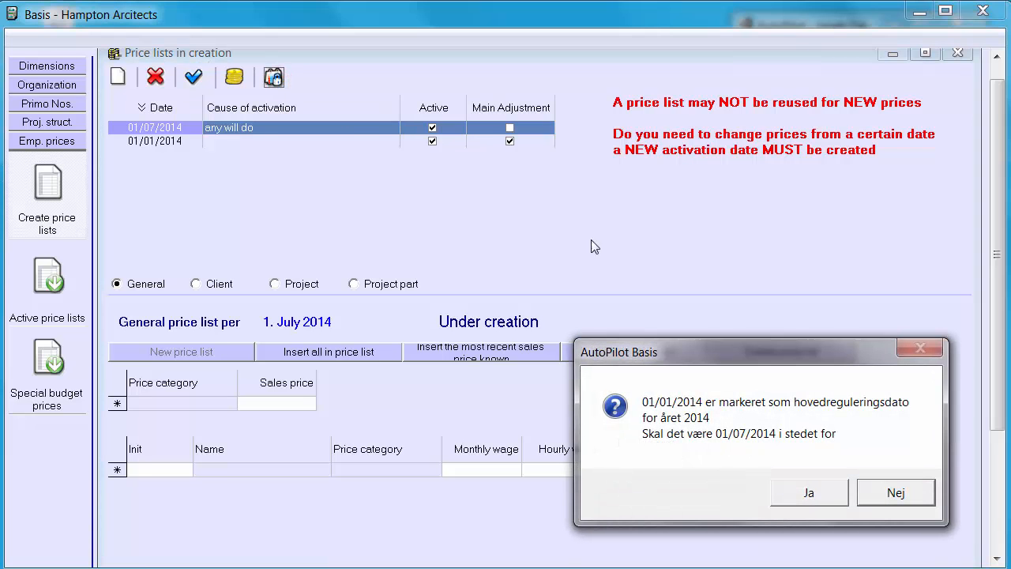
pyautogui.click(818, 496)
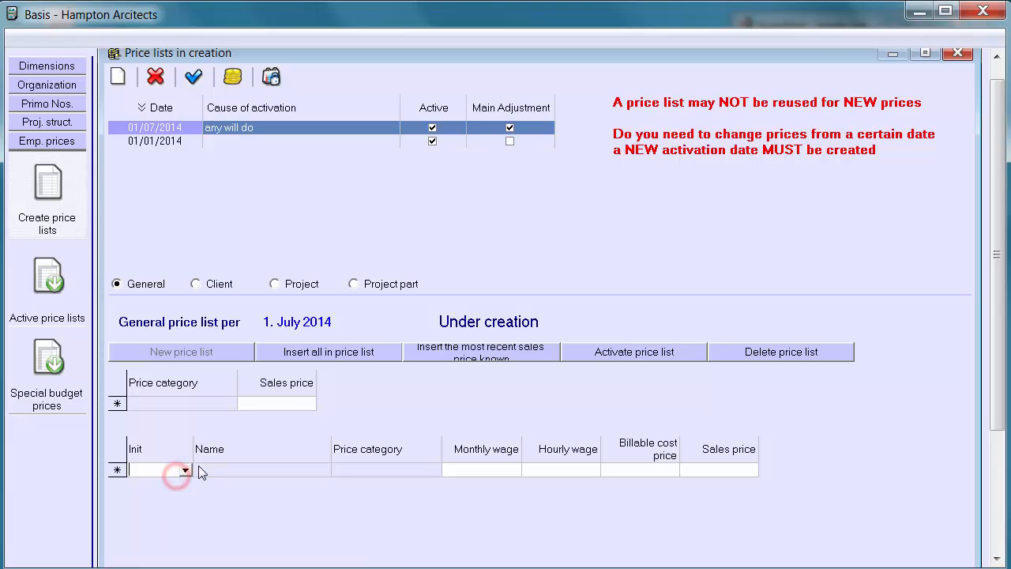
# Add employee KG to the general price list and insert all employees and price categories into it.
pyautogui.click(185, 470)
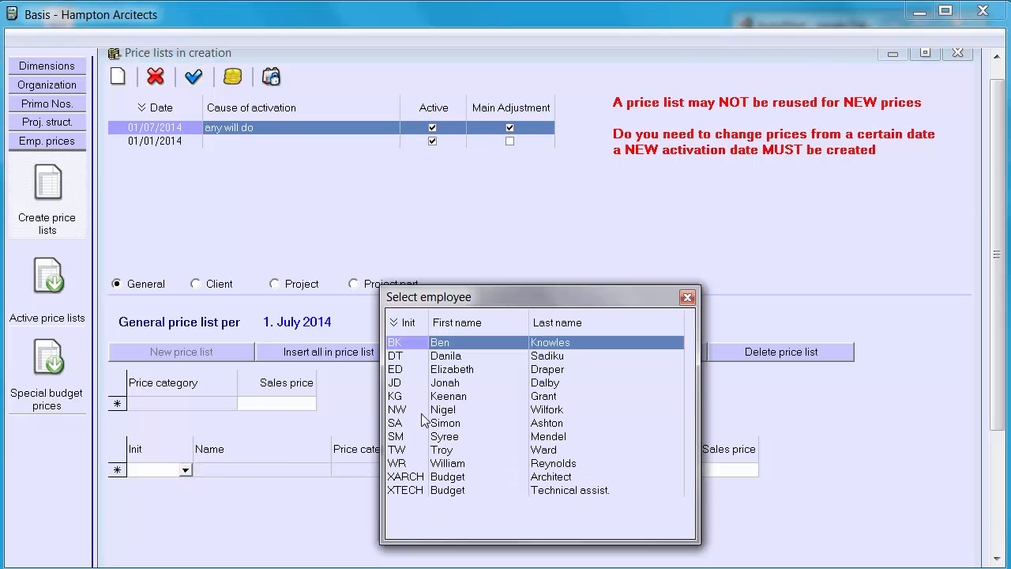
pyautogui.doubleClick(471, 398)
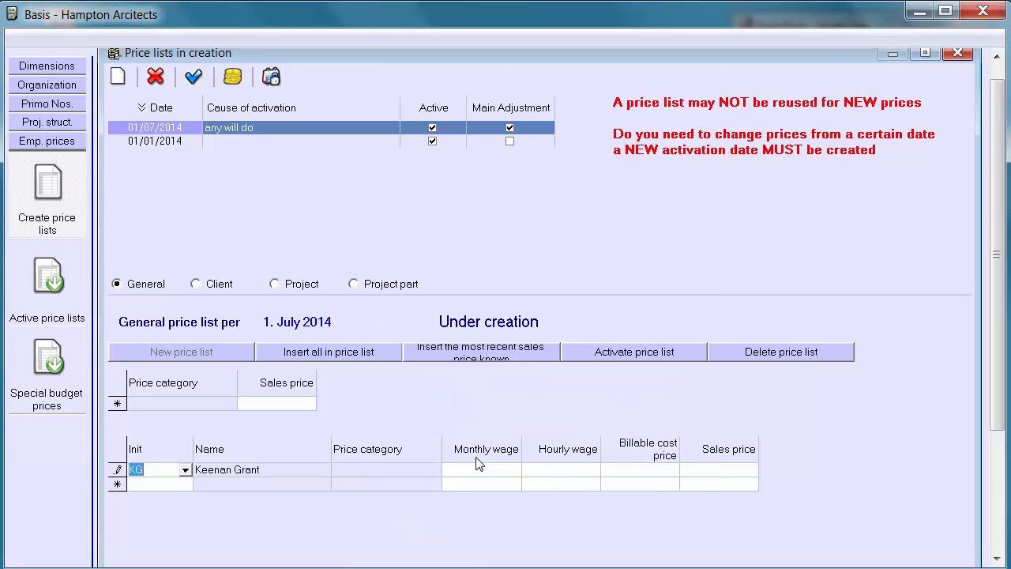
pyautogui.click(351, 355)
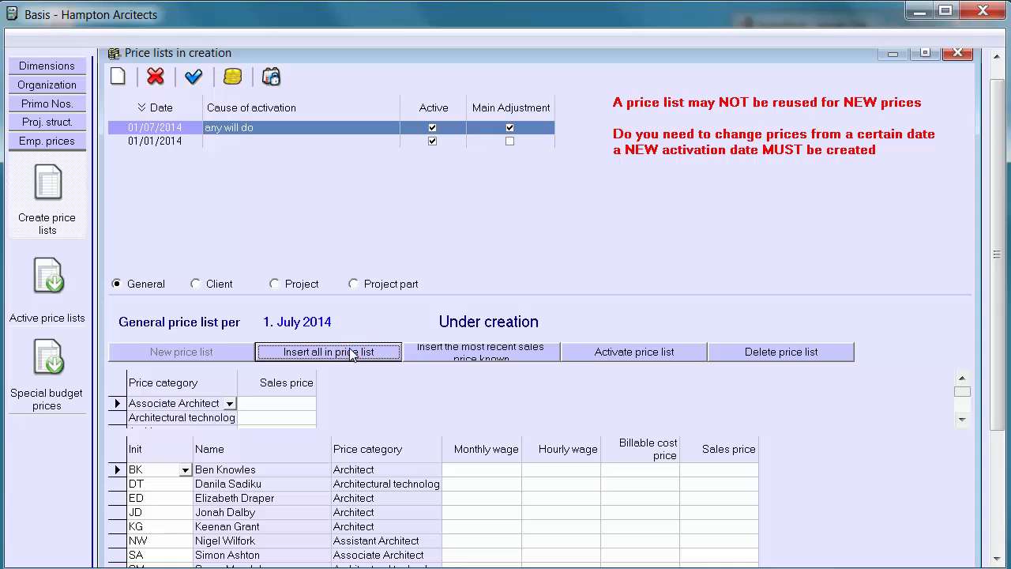
# Set the sales price of the Associate Architect price category to 60.
pyautogui.click(298, 404)
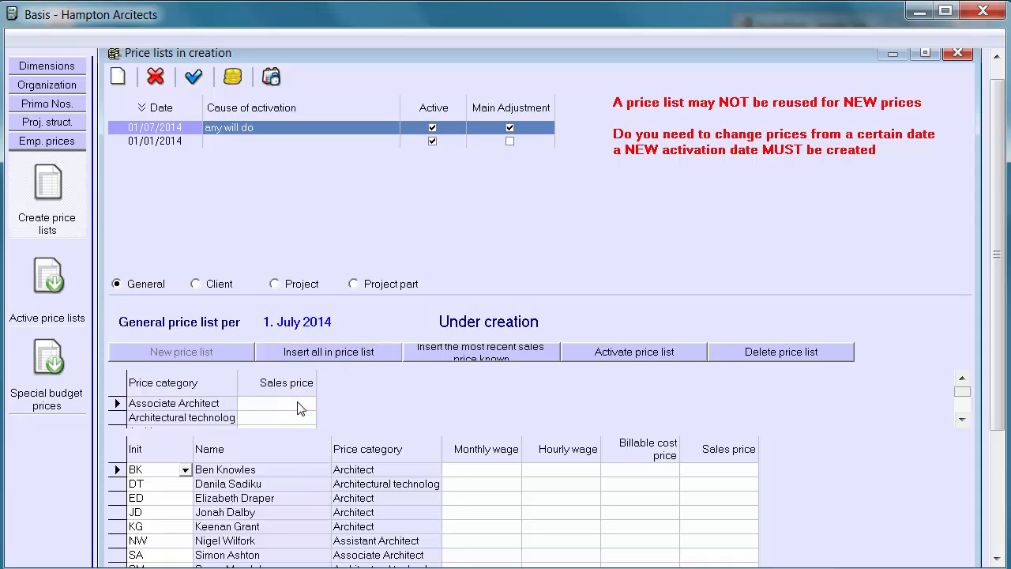
pyautogui.write('60')
pyautogui.press('Tab')
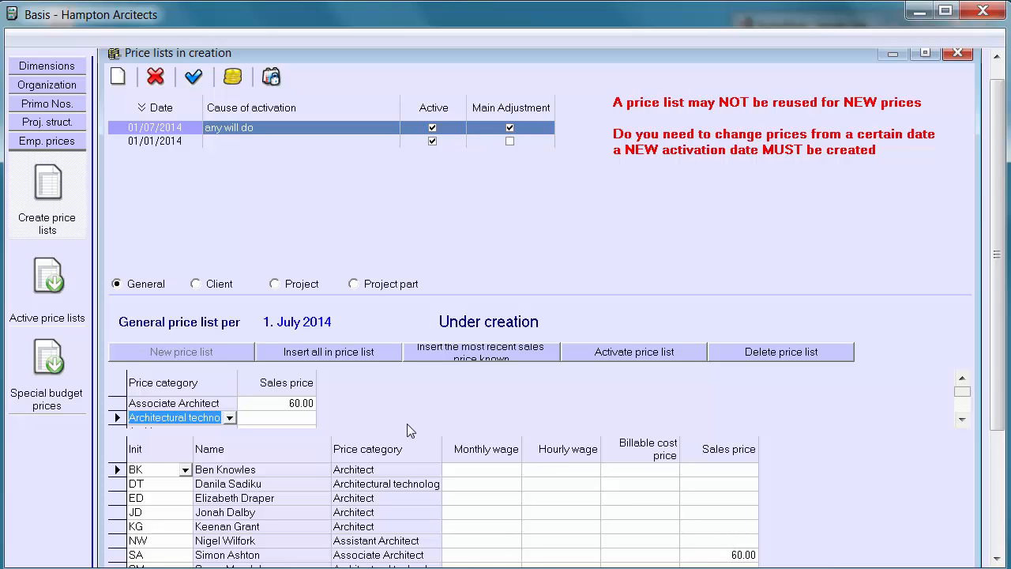
# Enter a sales price of 70 for each of the first two employees in the price list.
pyautogui.click(715, 473)
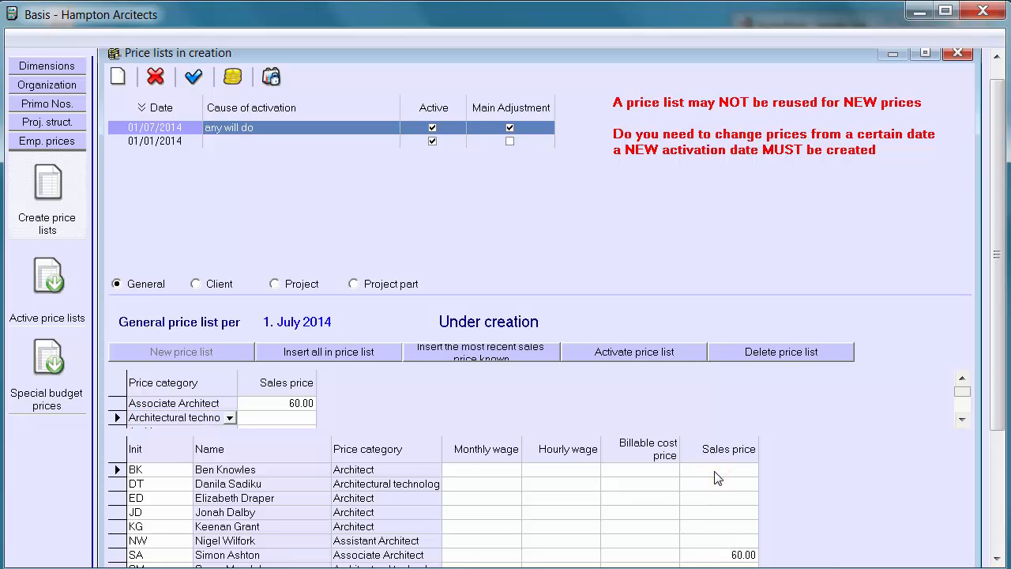
pyautogui.write('70')
pyautogui.press('Down')
pyautogui.write('70')
pyautogui.press('Down')
# Insert the most recent known sales prices and go through the first employee's monthly wage, hourly wage and billable cost price fields.
pyautogui.click(494, 355)
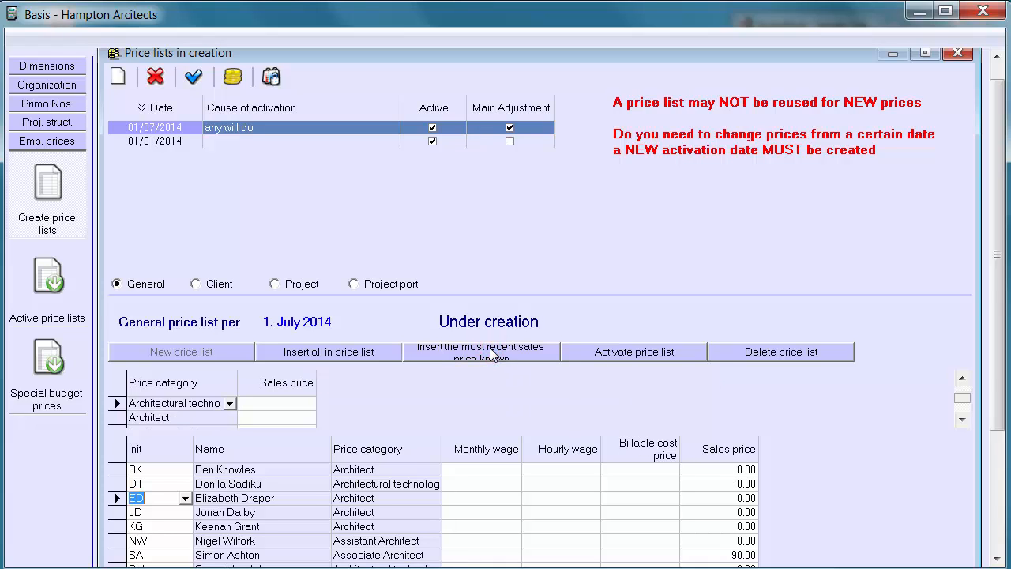
pyautogui.click(479, 469)
pyautogui.click(533, 472)
pyautogui.click(628, 469)
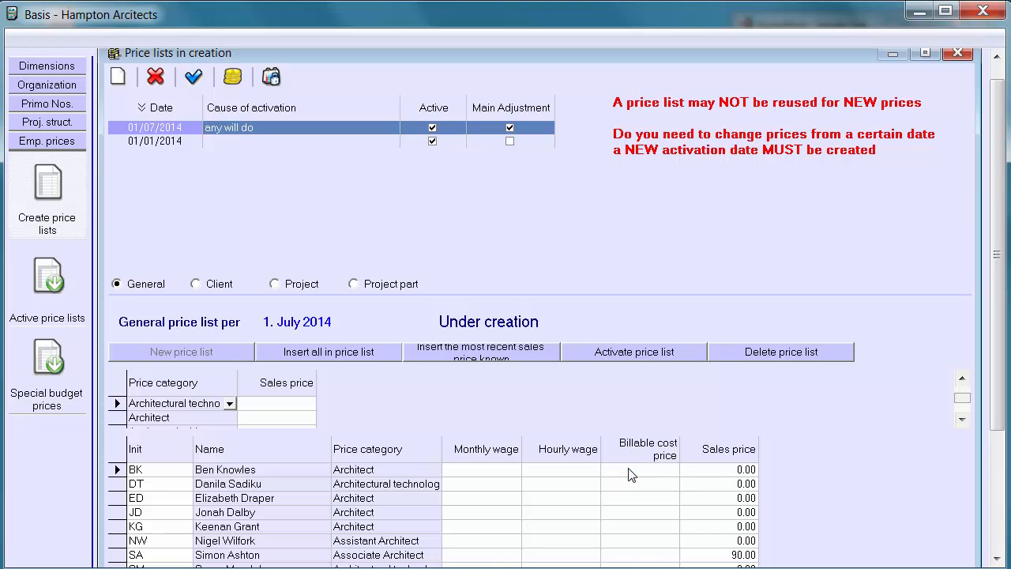